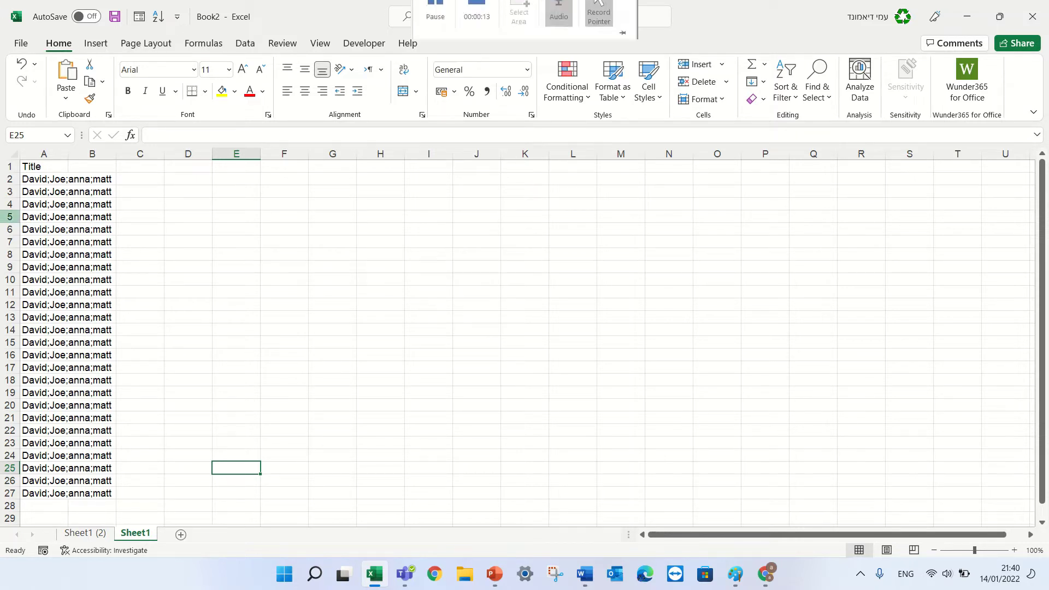
- Select the Title and name cells A1:A27 and start Text to Columns with Delimited data
click(37, 178)
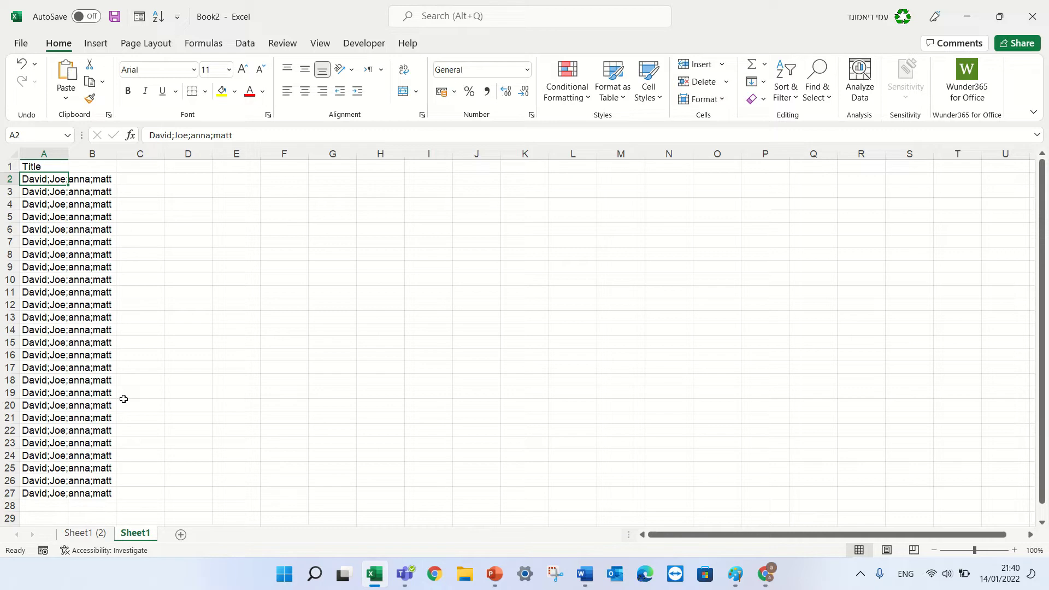
click(245, 43)
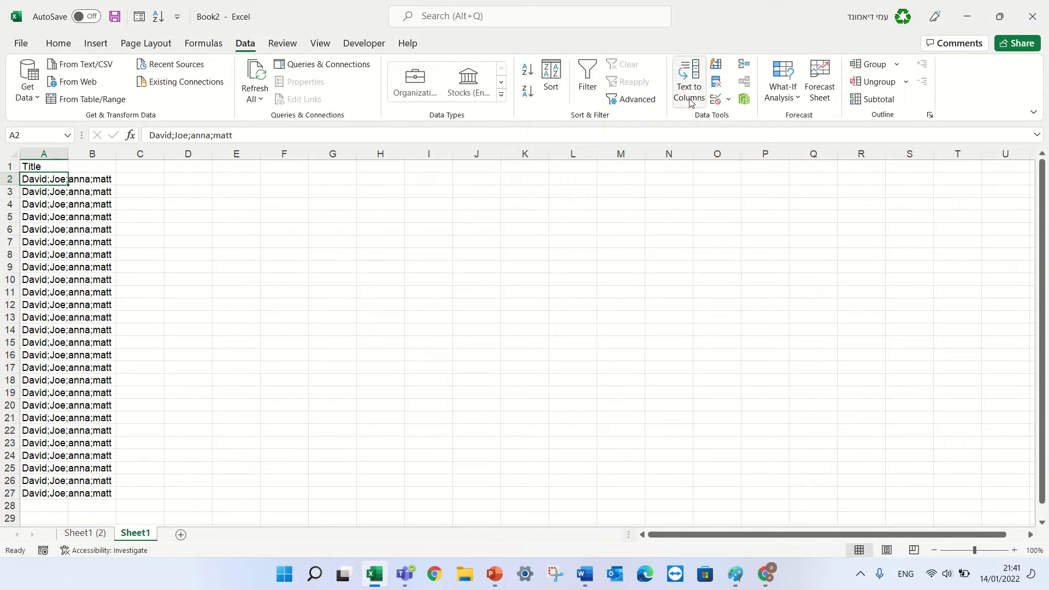
click(339, 368)
drag(41, 166, 30, 494)
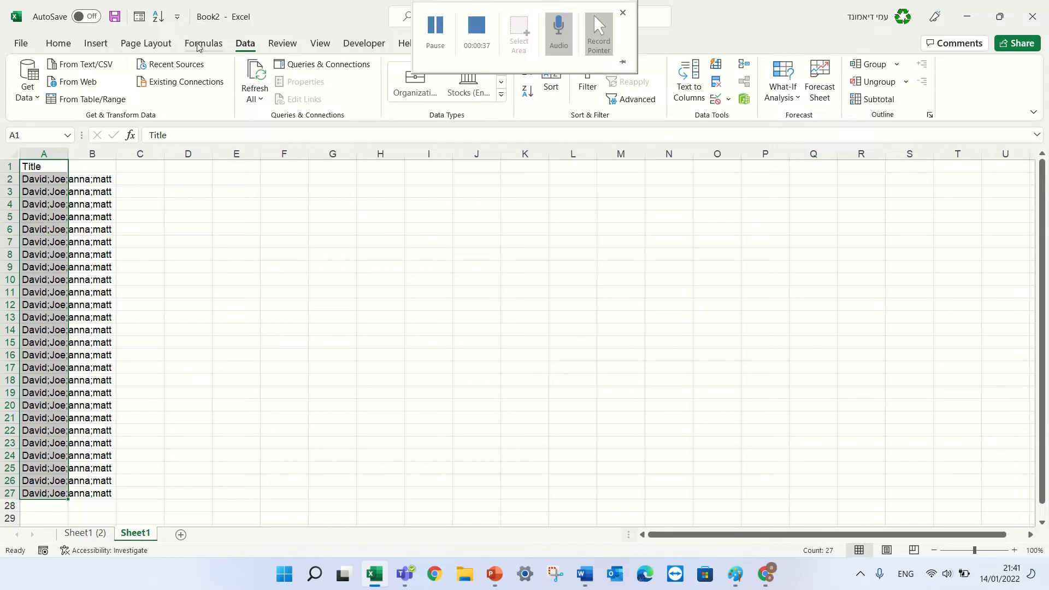
click(59, 43)
click(246, 43)
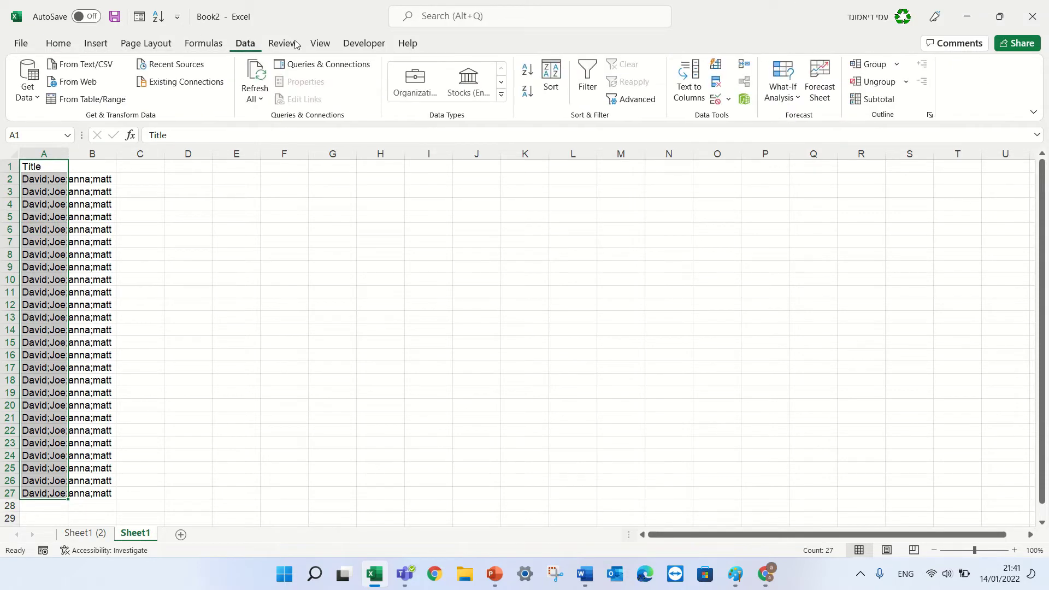
click(689, 82)
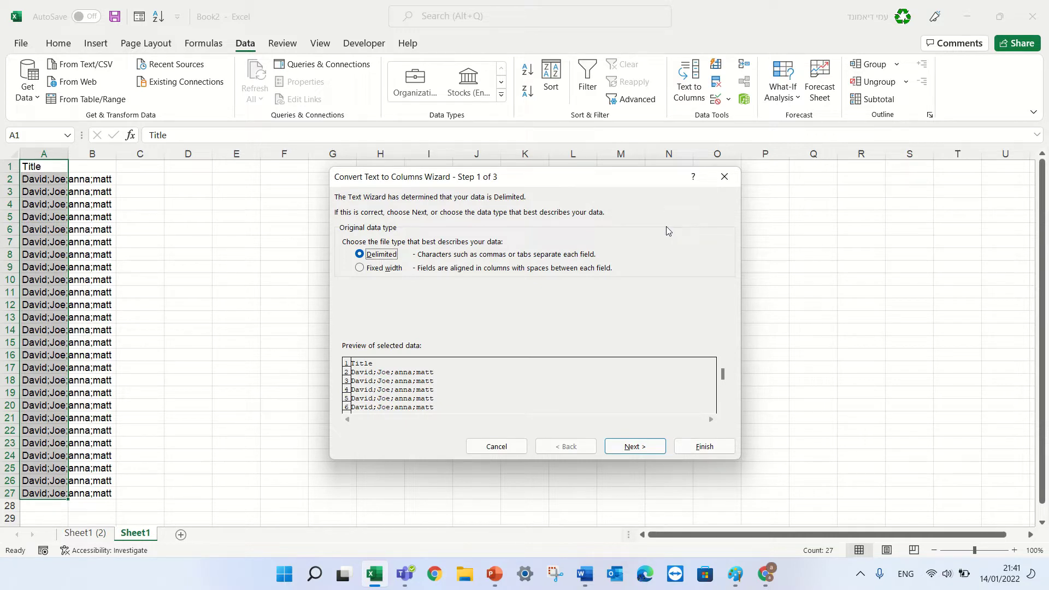
- Set Semicolon as the only delimiter, after briefly trying Other, and reach the column-format step
click(635, 447)
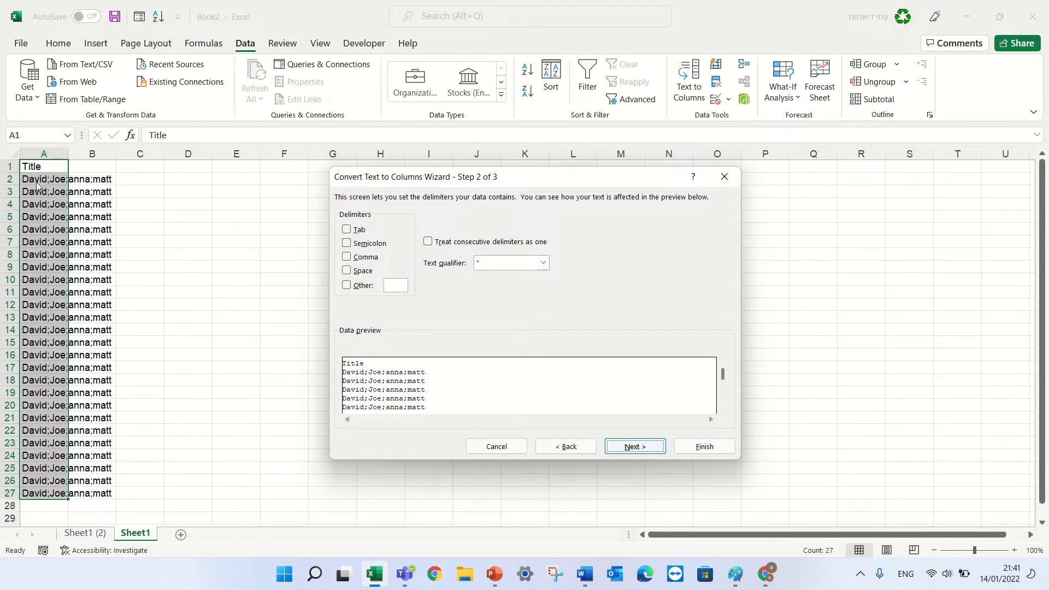
click(347, 243)
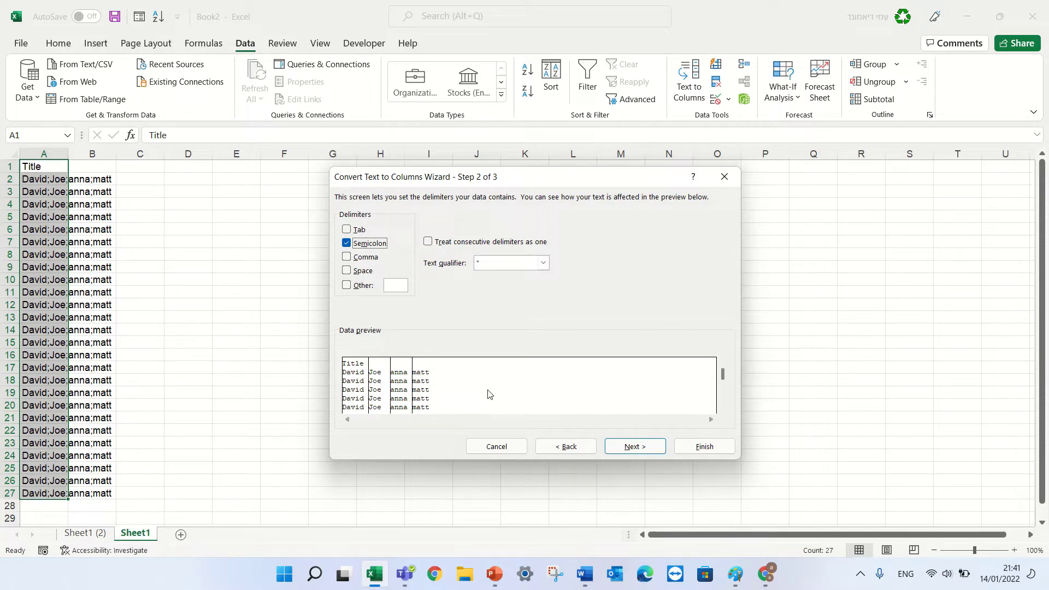
click(347, 242)
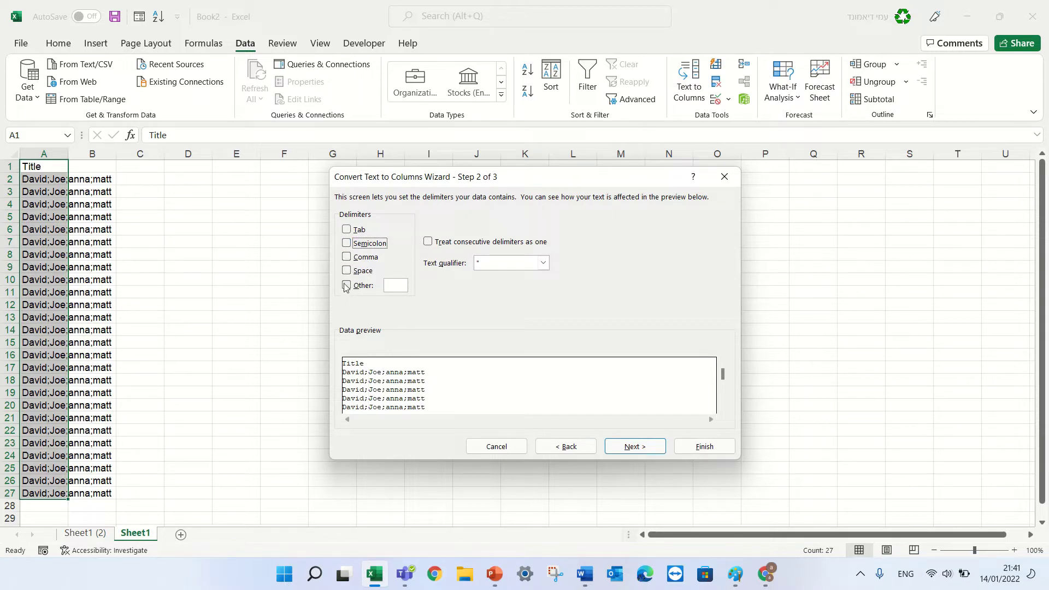
click(347, 285)
text(@)
key(BackSpace)
click(347, 243)
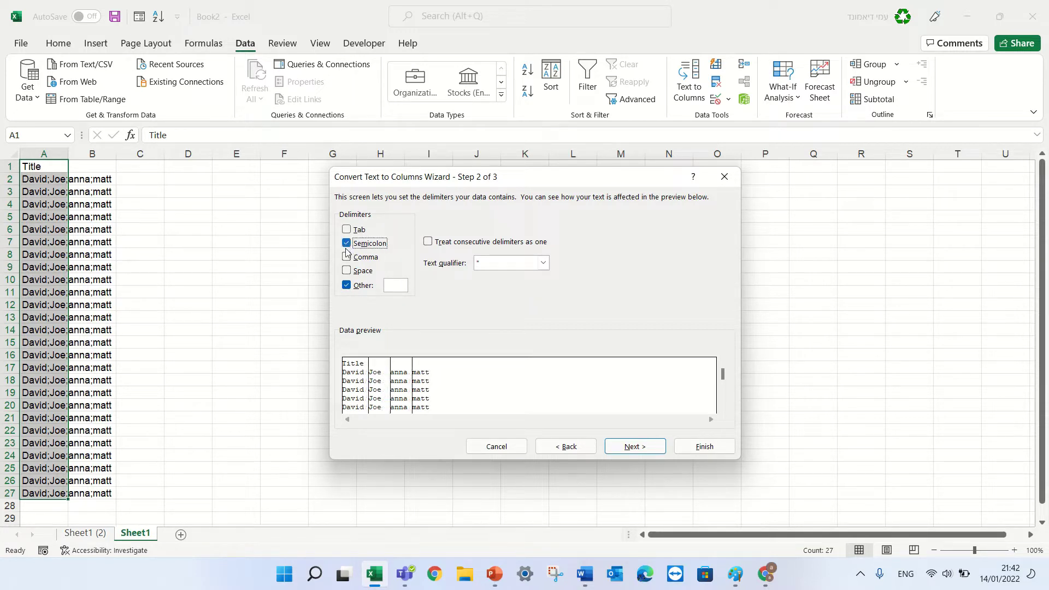
click(347, 286)
click(635, 446)
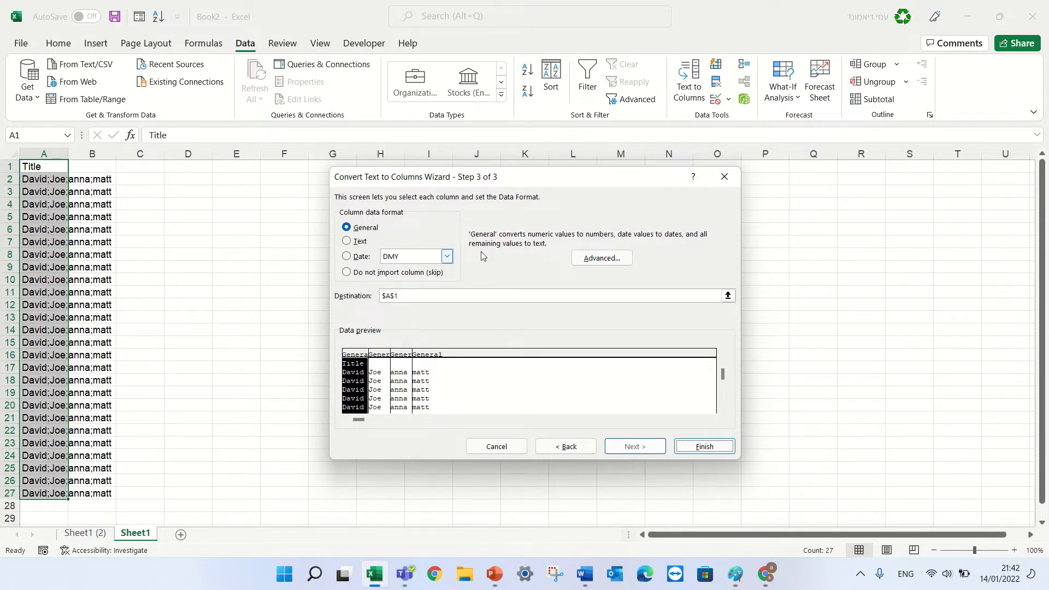
- Try Date and Do not import column for the first column, then restore General
click(347, 256)
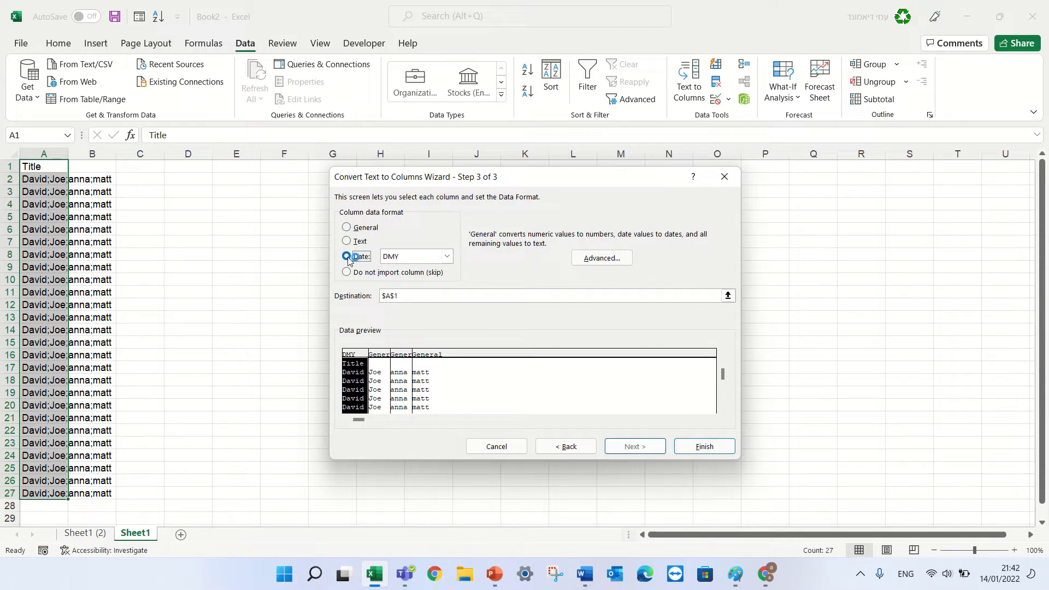
click(346, 227)
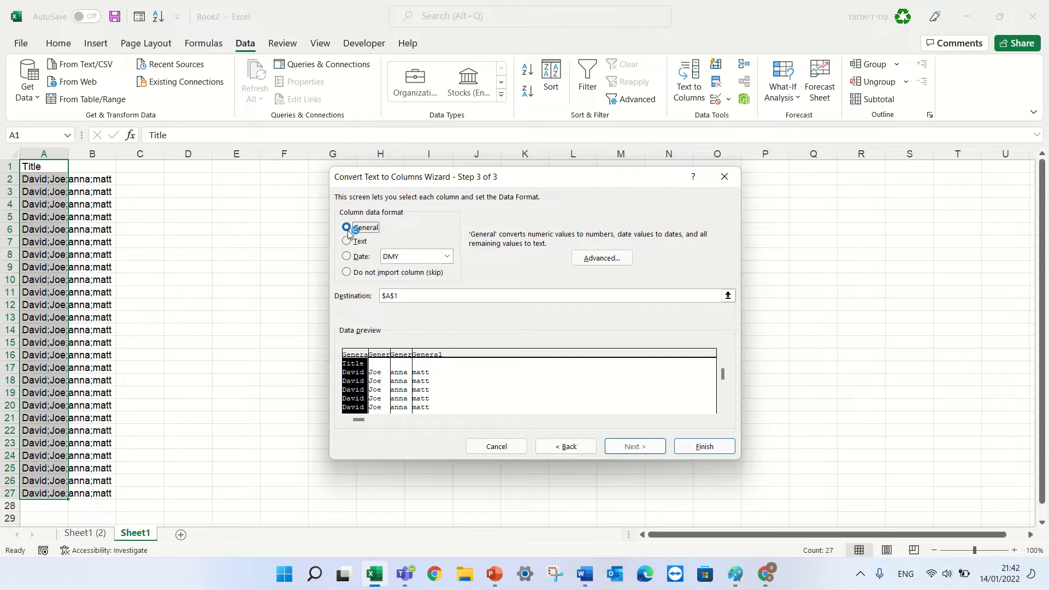
click(347, 272)
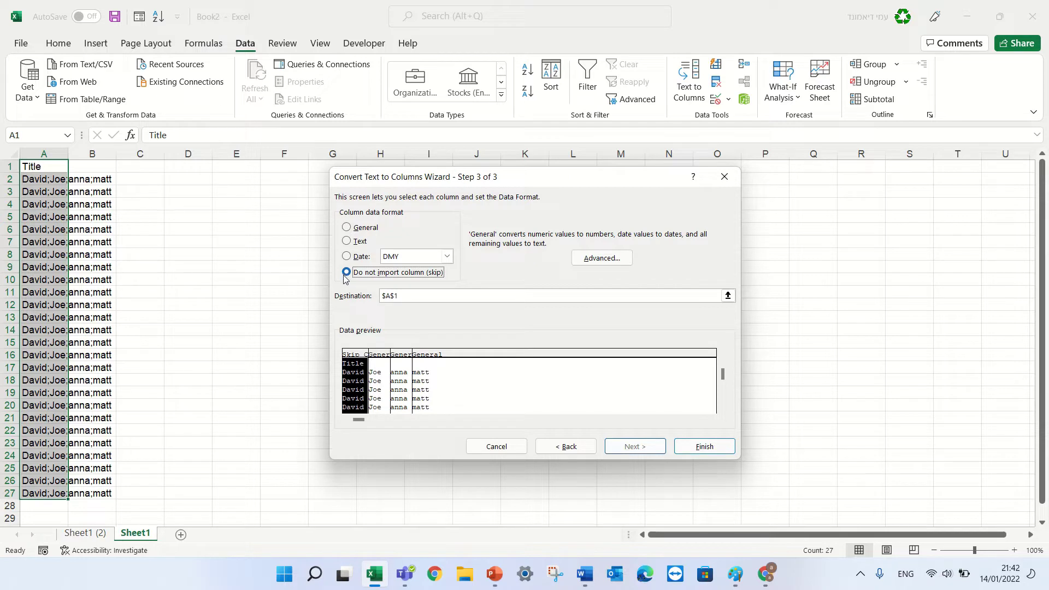
click(347, 228)
- Try excluding the anna column, include it again, and go back to the separator step
click(402, 361)
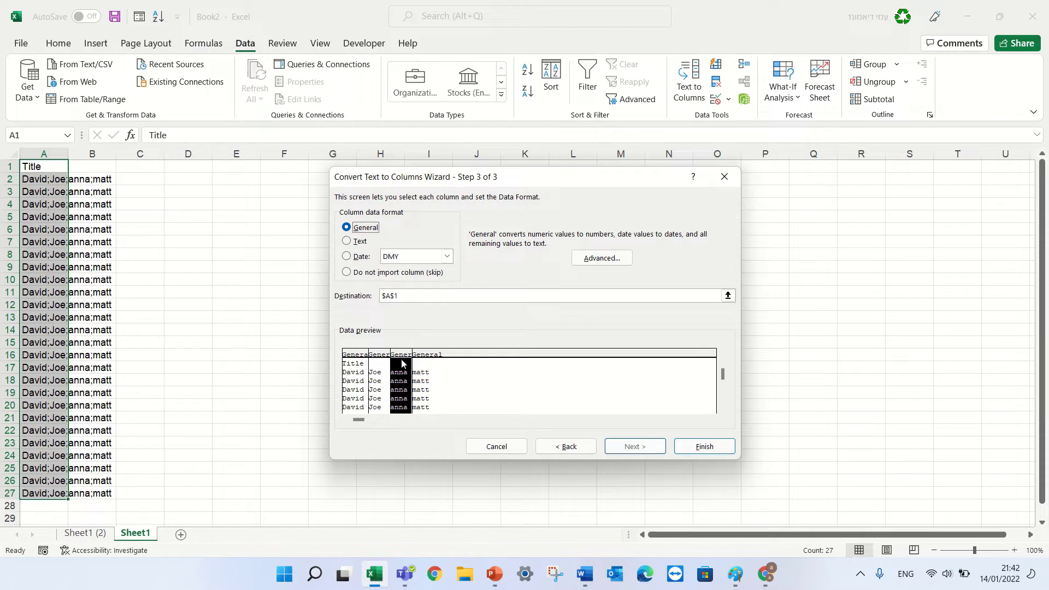
click(346, 272)
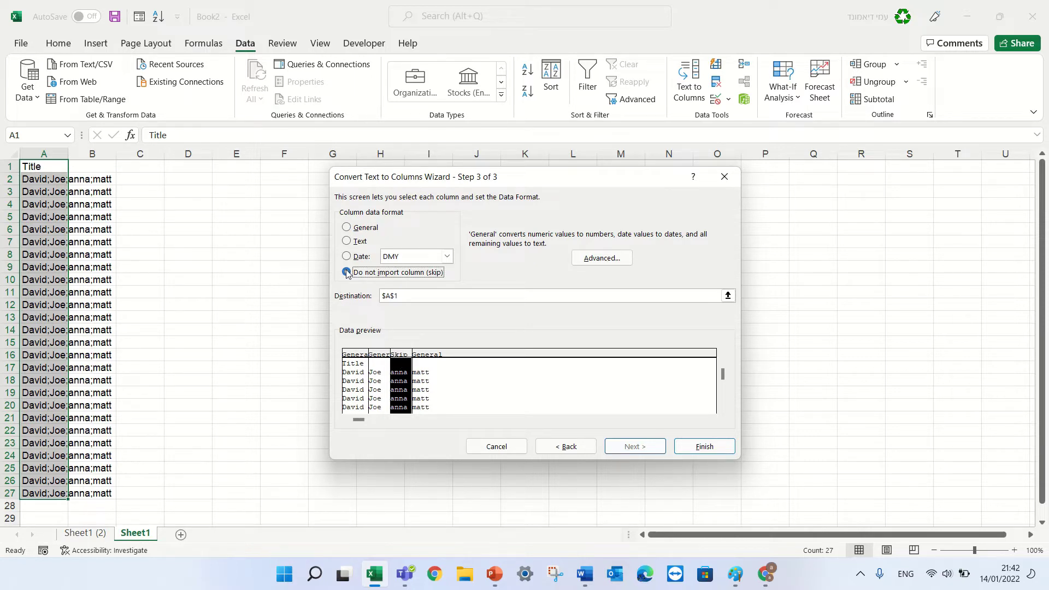
click(347, 229)
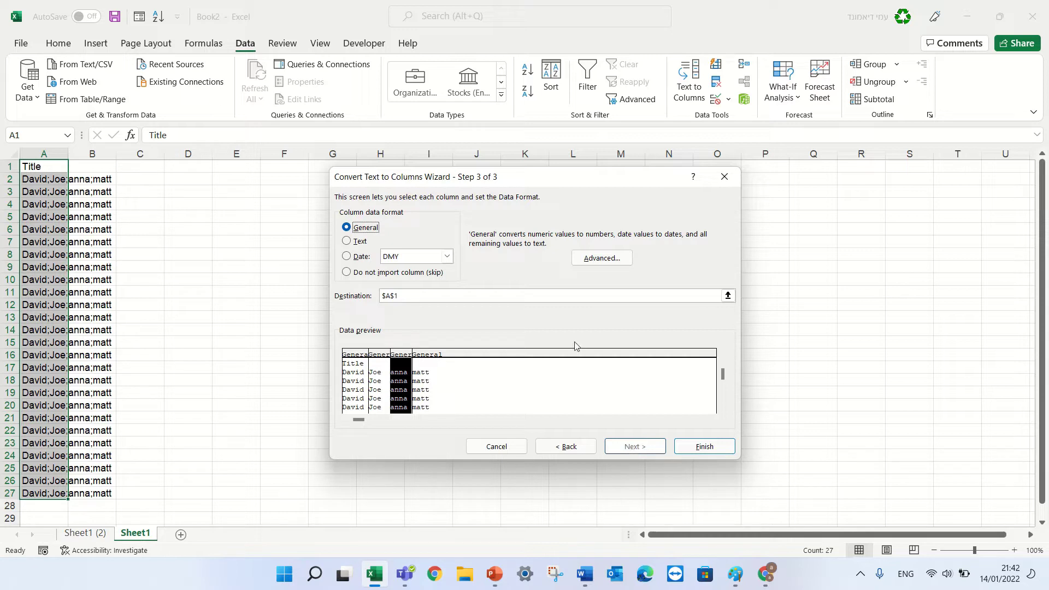
click(353, 358)
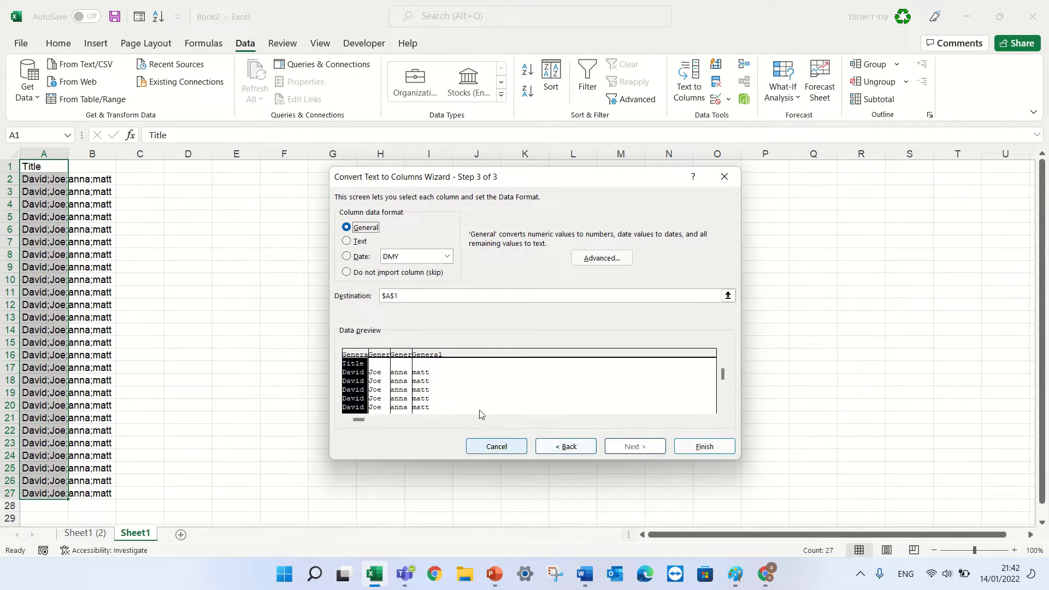
click(576, 446)
- Cancel, then rerun Text to Columns to split the names into David, Joe, anna and matt columns
click(498, 446)
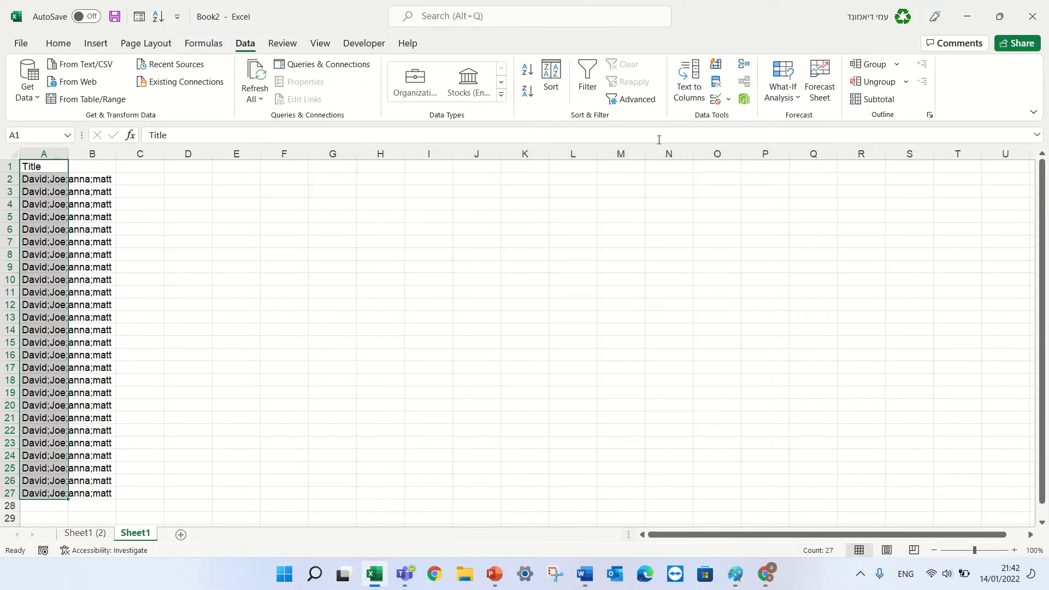
click(689, 82)
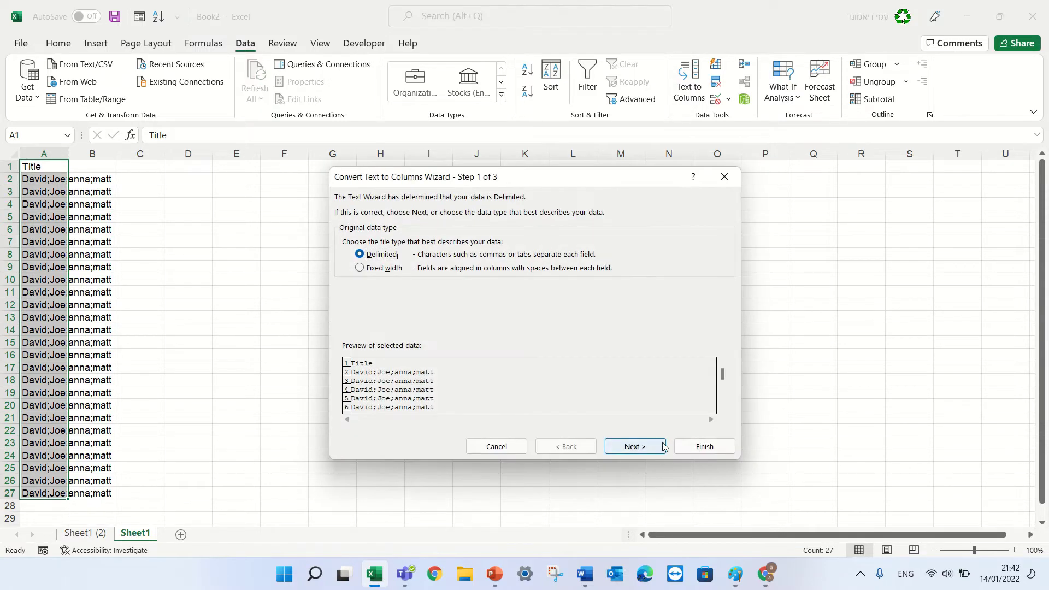
click(634, 447)
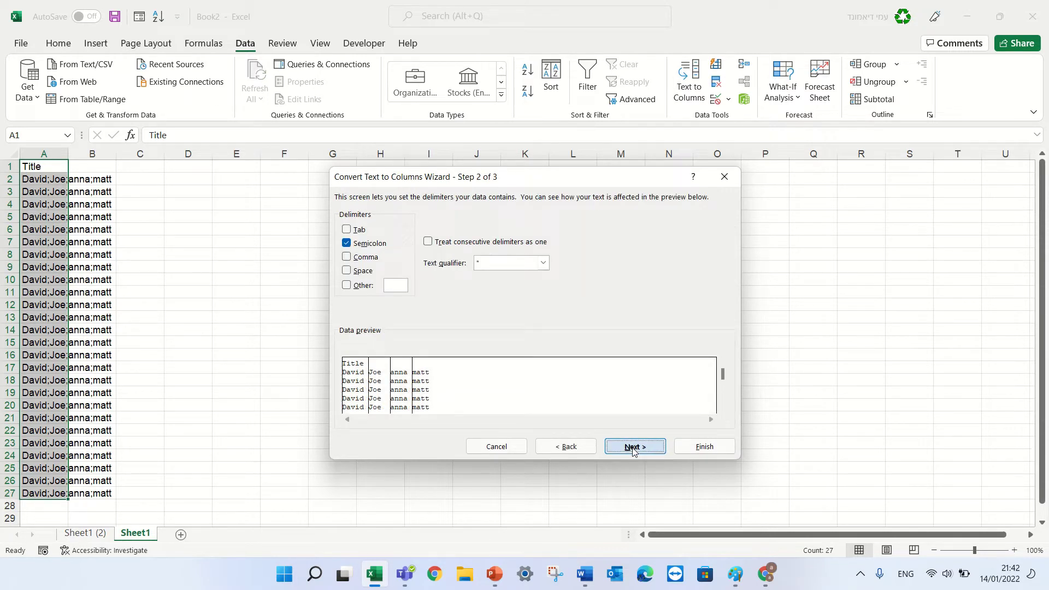
click(635, 447)
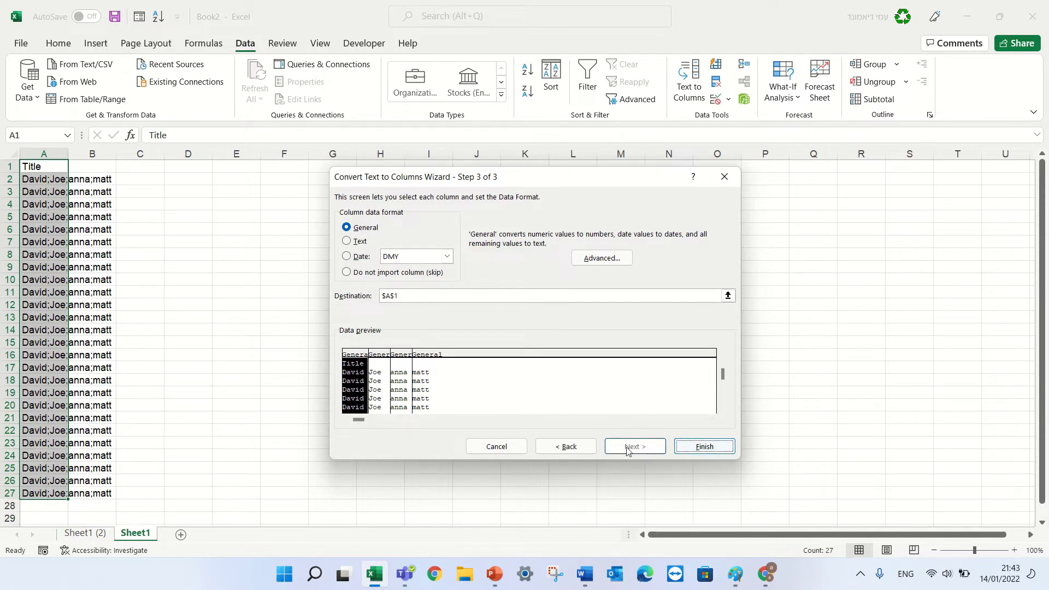
click(706, 447)
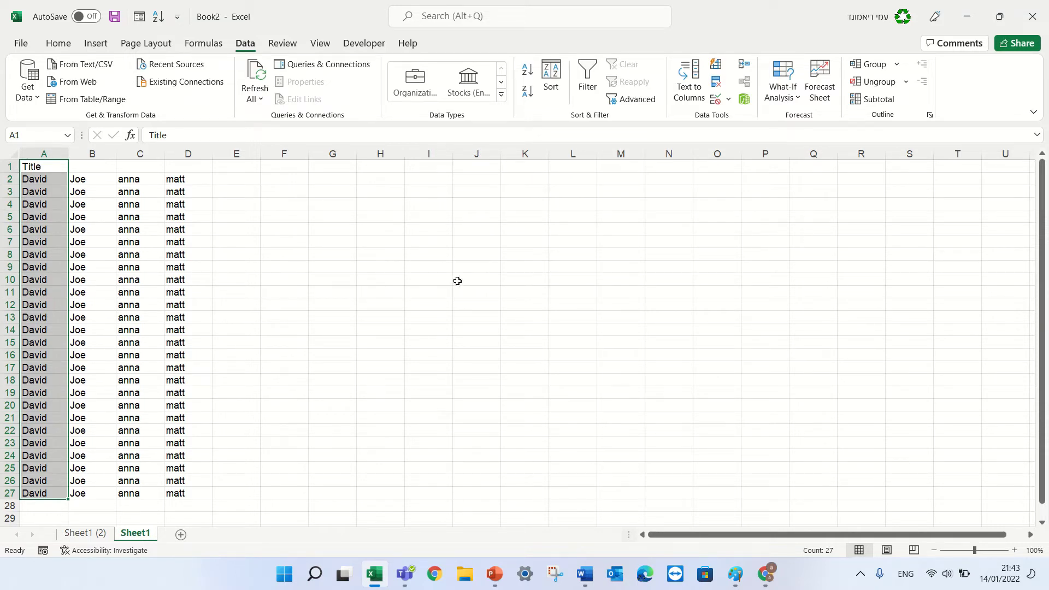
- Switch to Sheet1 (2) and select the Ami diamond names in A1:A28
click(84, 532)
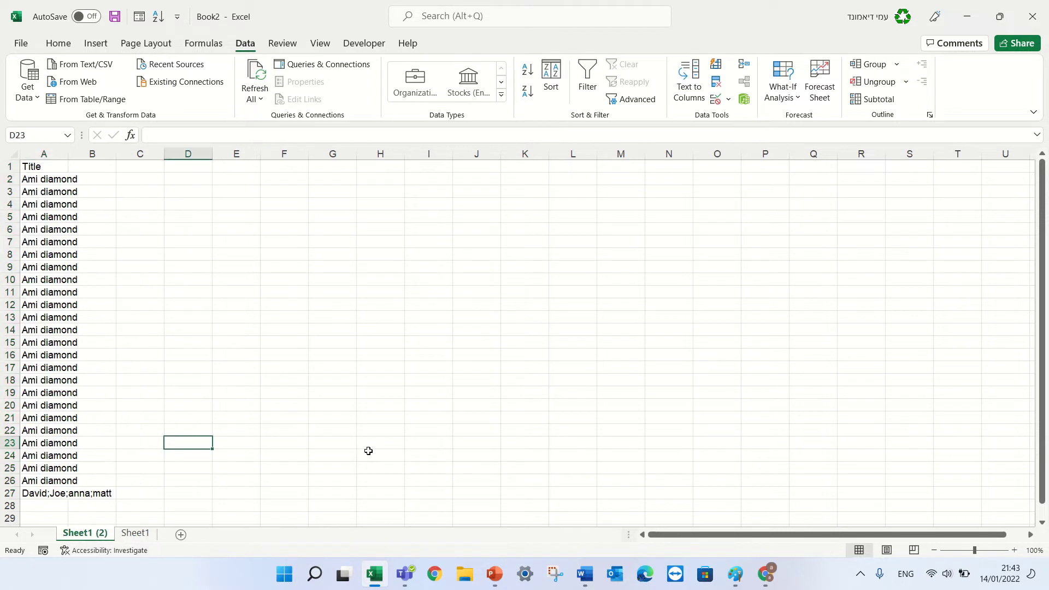
click(64, 179)
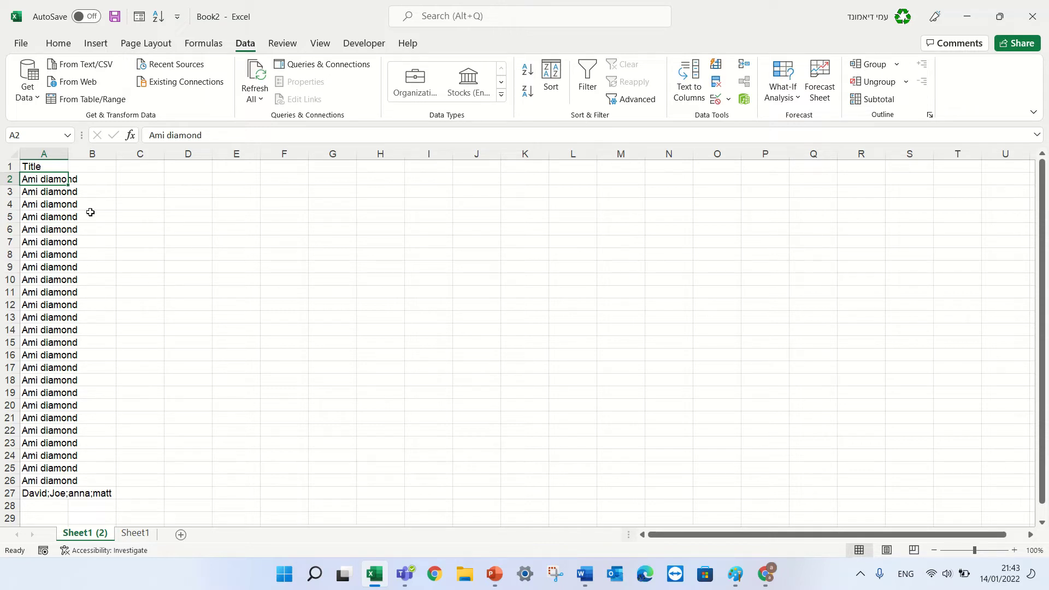
mouse_move(34, 167)
mouse_down()
mouse_move(47, 511)
mouse_move(48, 493)
mouse_up()
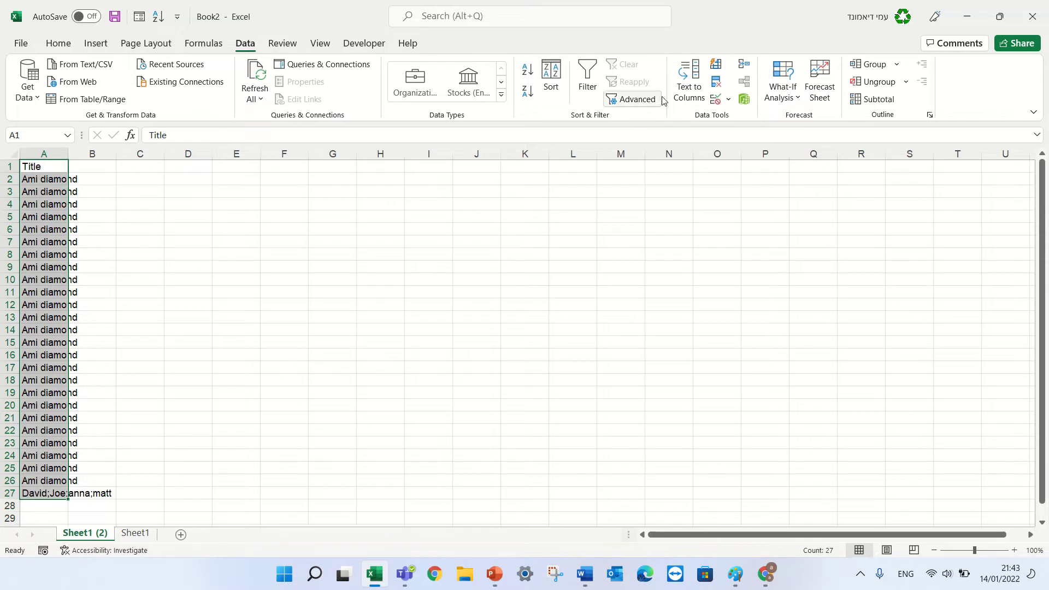
- Start Text to Columns for the Ami diamond names, swap Semicolon for Space, then return to step one
click(689, 83)
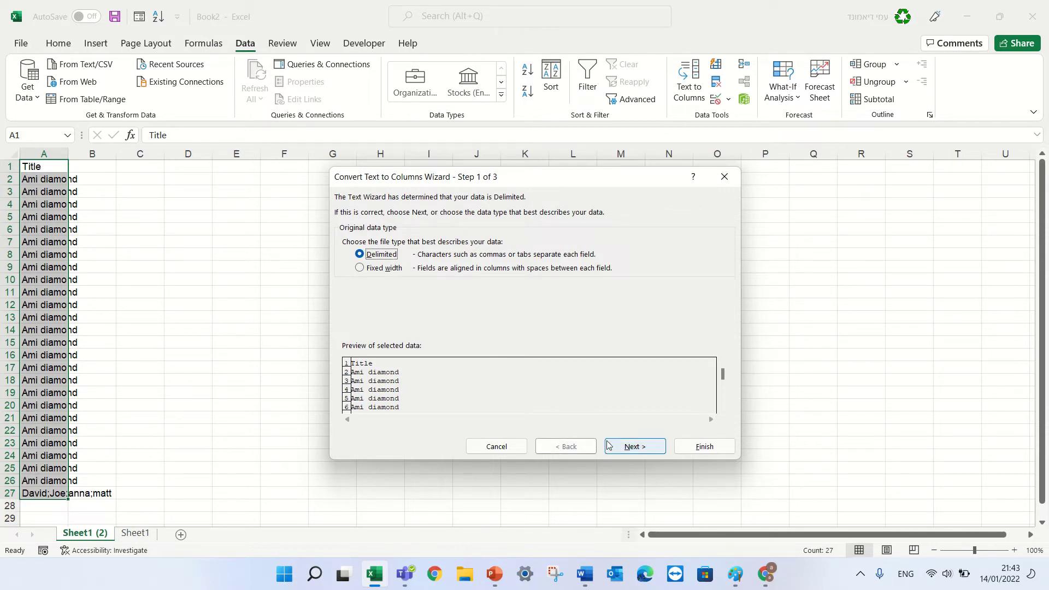
click(630, 446)
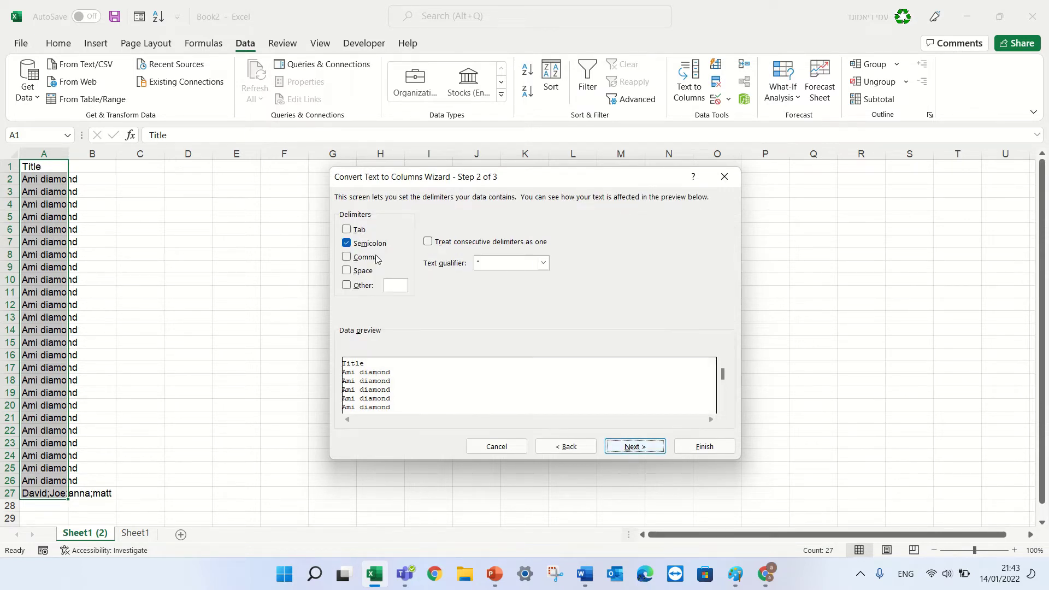
click(347, 243)
click(346, 270)
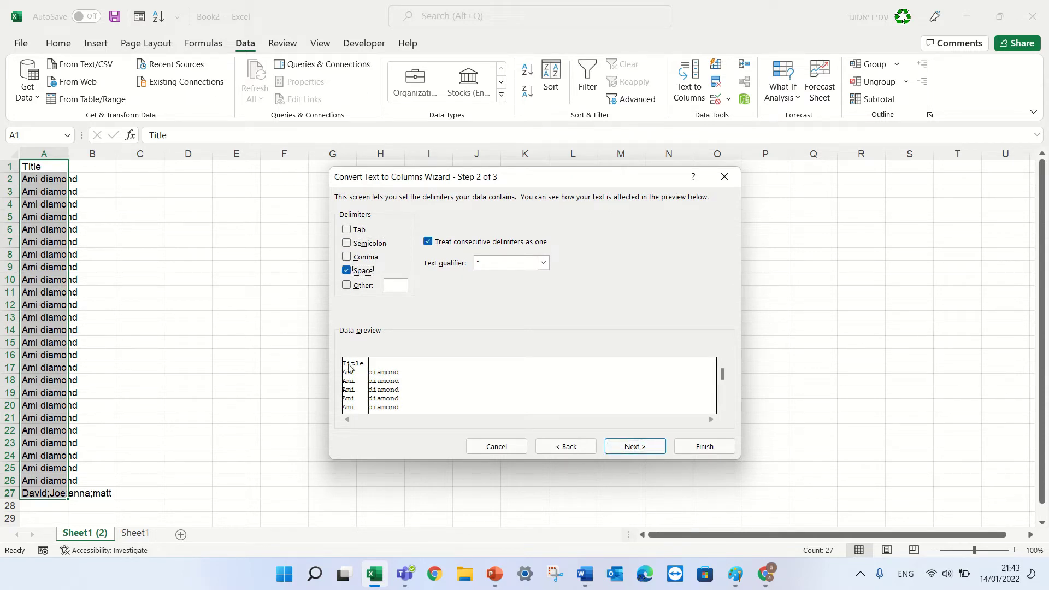
click(569, 446)
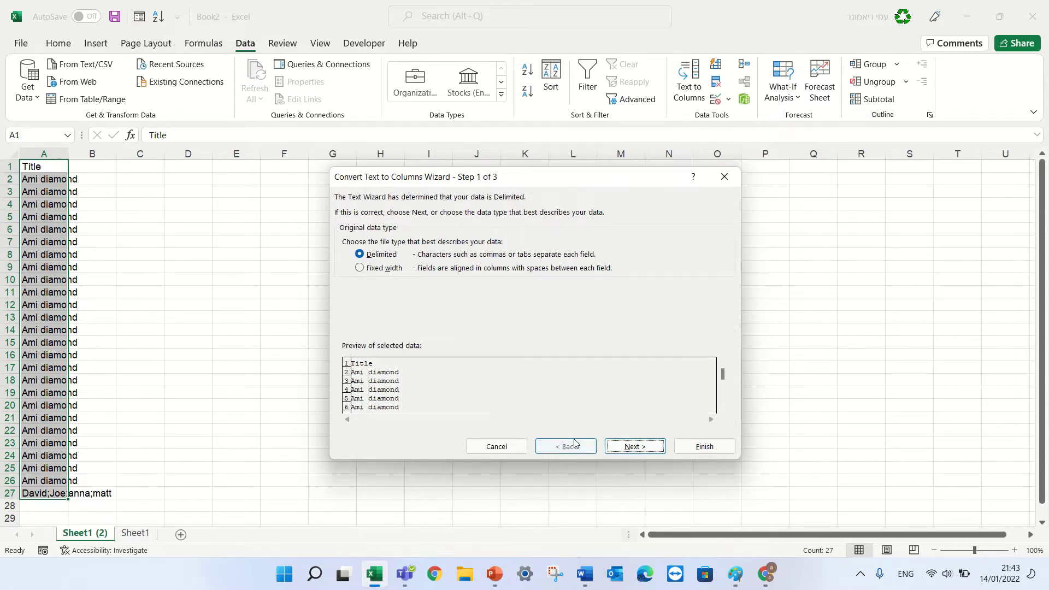
- Choose Fixed width, adjust the first break, and add breaks near positions 26, 50 and 71
click(359, 268)
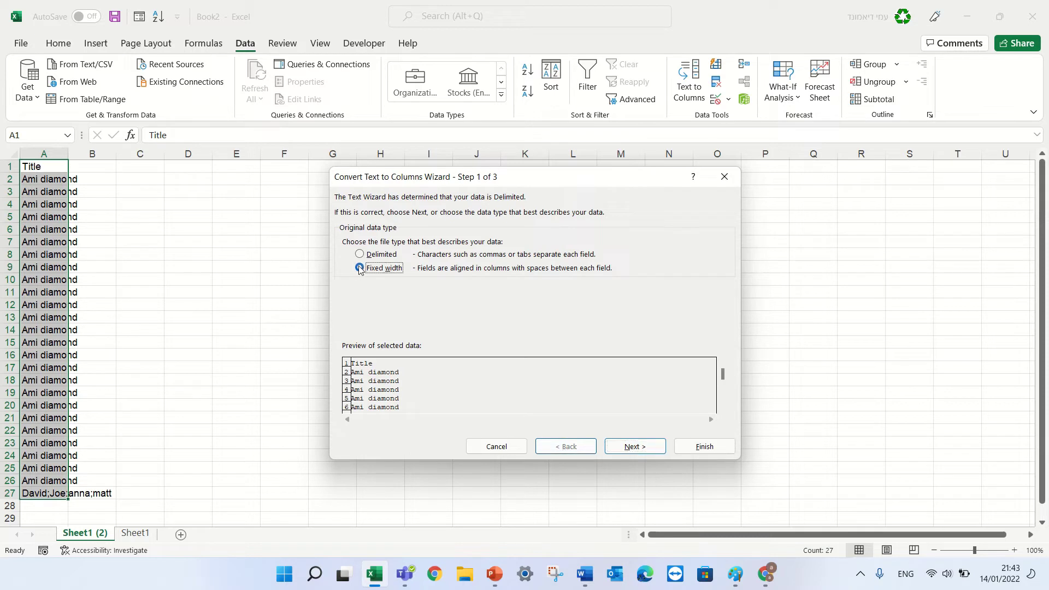
click(629, 449)
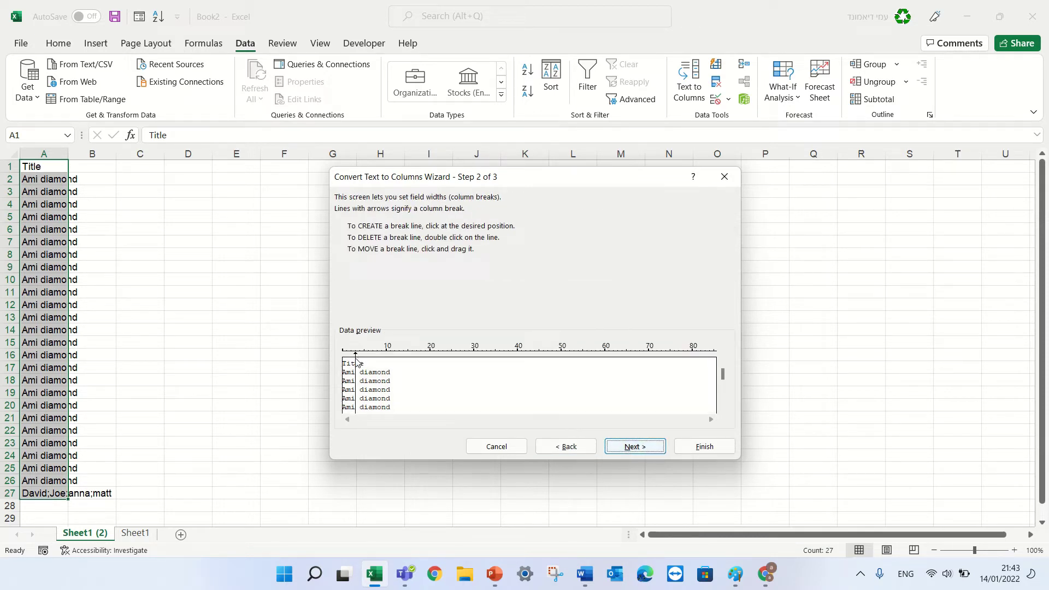
mouse_move(356, 363)
mouse_down()
mouse_move(417, 376)
mouse_move(356, 392)
mouse_up()
mouse_move(357, 400)
mouse_down()
mouse_move(390, 406)
mouse_move(360, 405)
mouse_up()
click(458, 383)
click(563, 377)
click(652, 375)
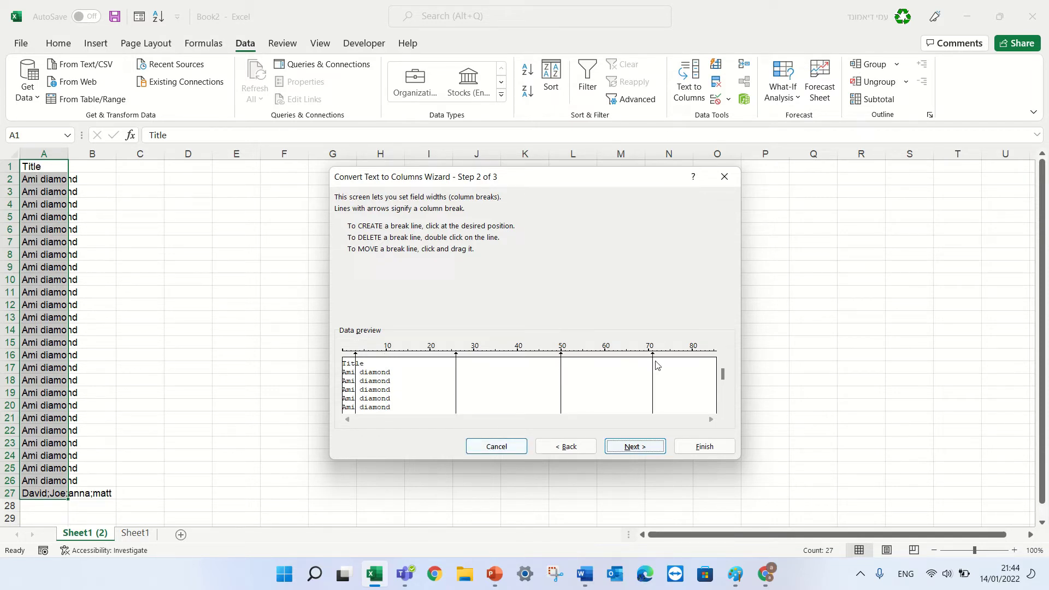
click(635, 447)
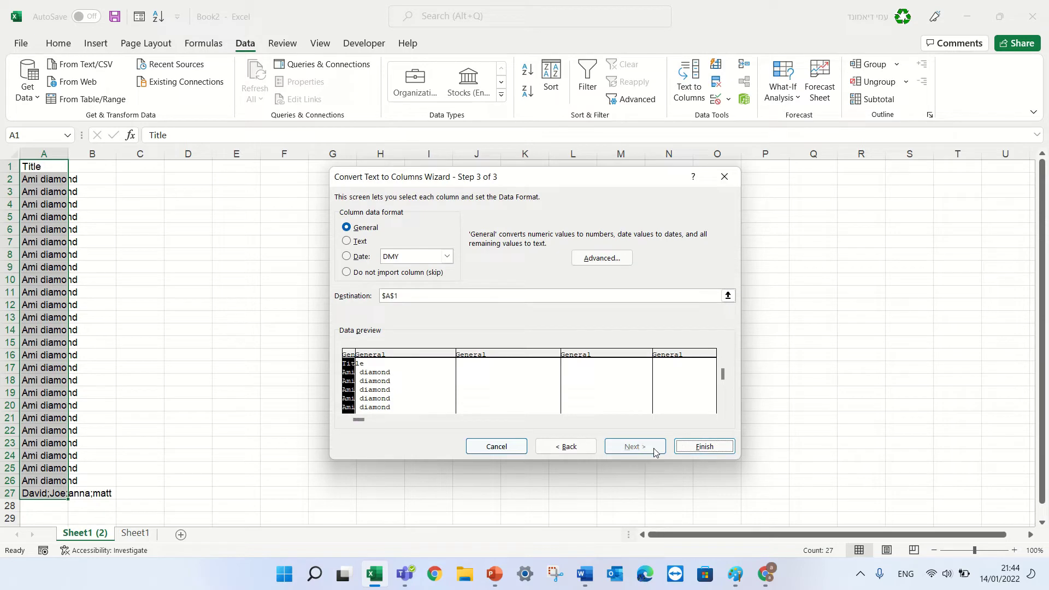
- Finish the fixed-width split into Ami and diamond columns, then return to Sheet1
click(704, 447)
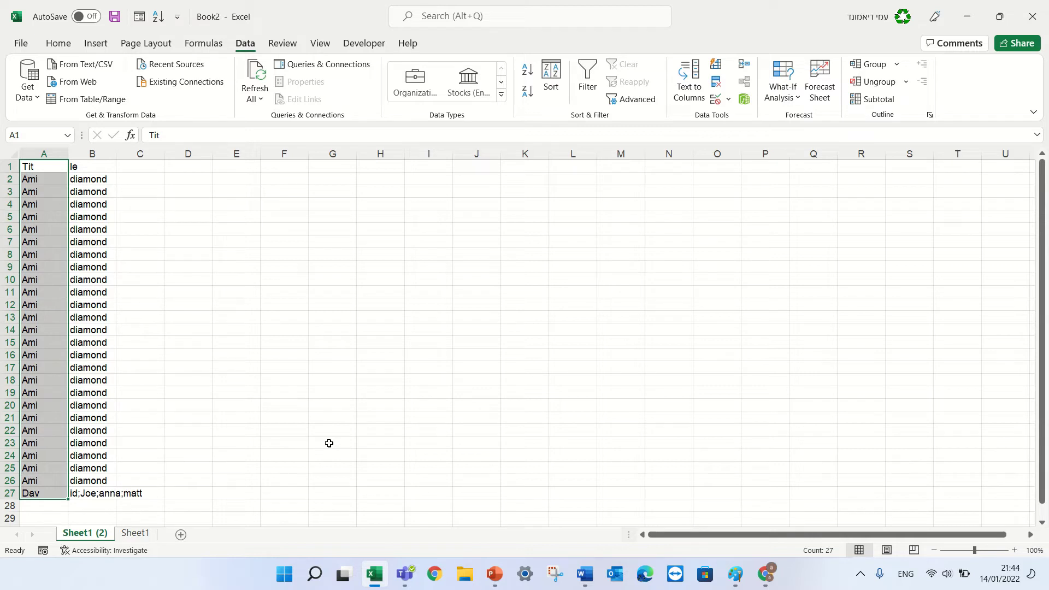
click(135, 533)
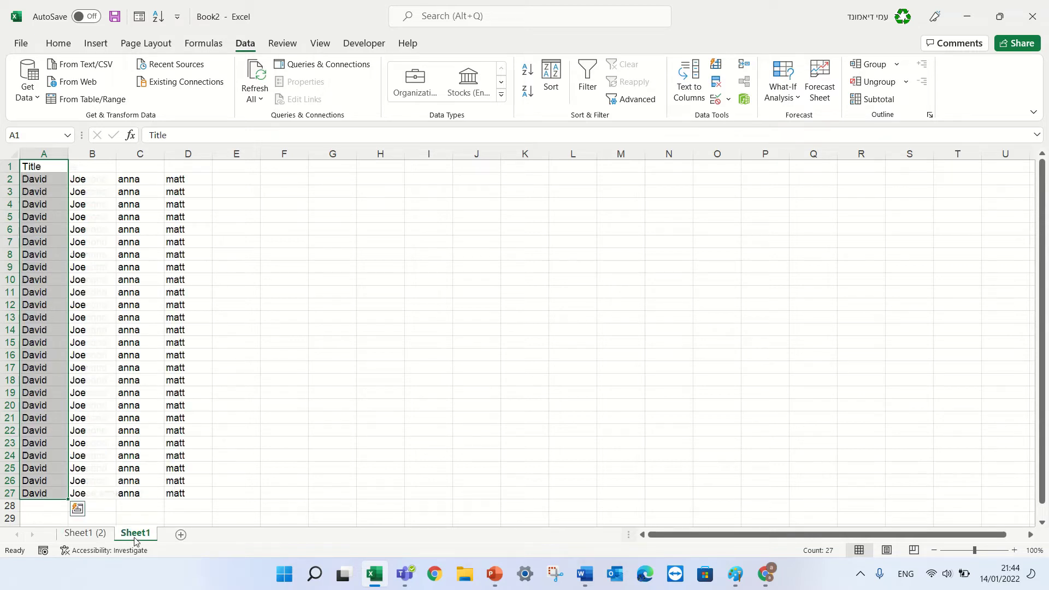